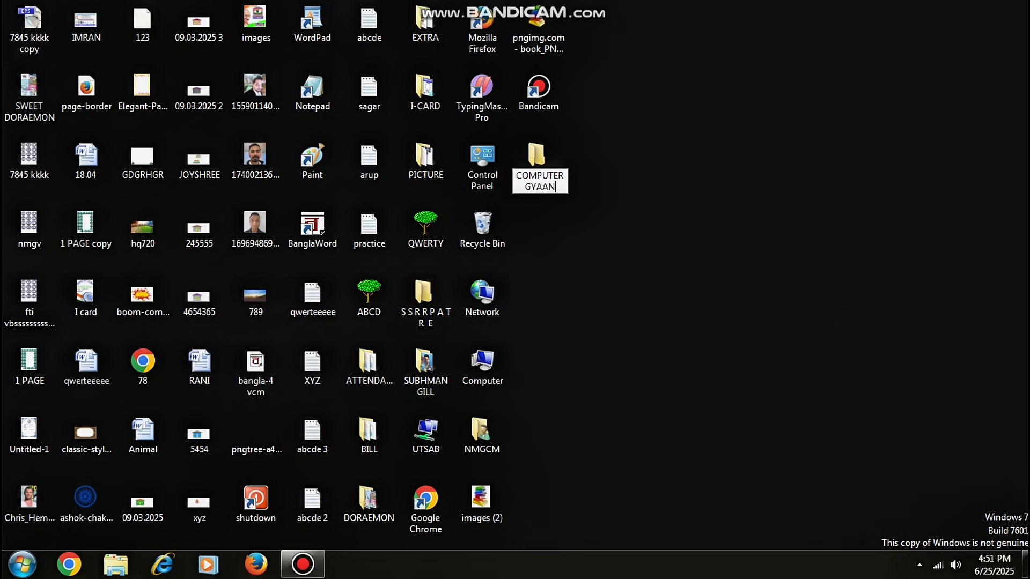
Finish naming the new desktop folder COMPUTER GYAAN, and rename that folder as BANGLA.
{"action": "key", "text": "Return"}
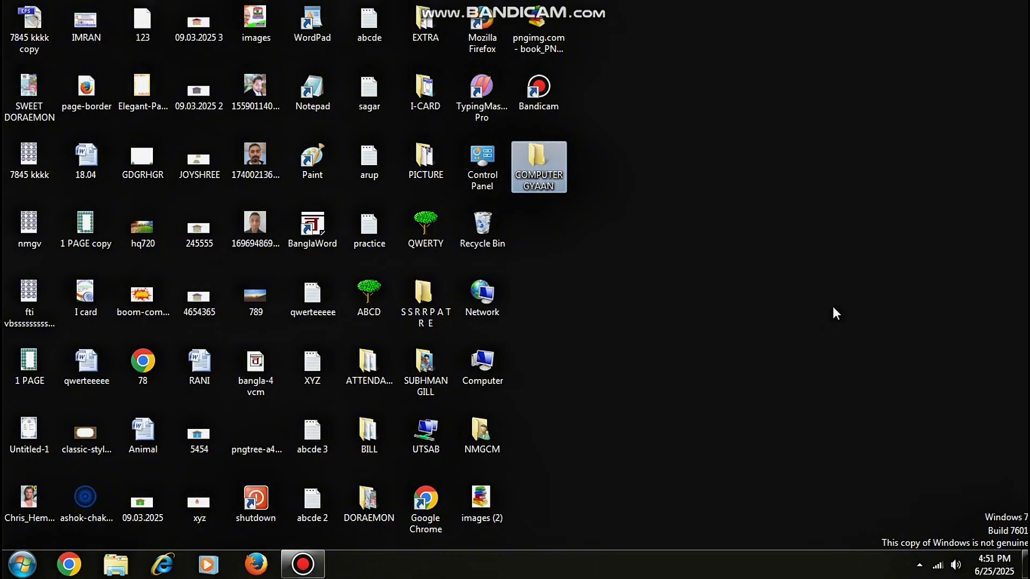
{"action": "right_click", "coordinate": [540, 161]}
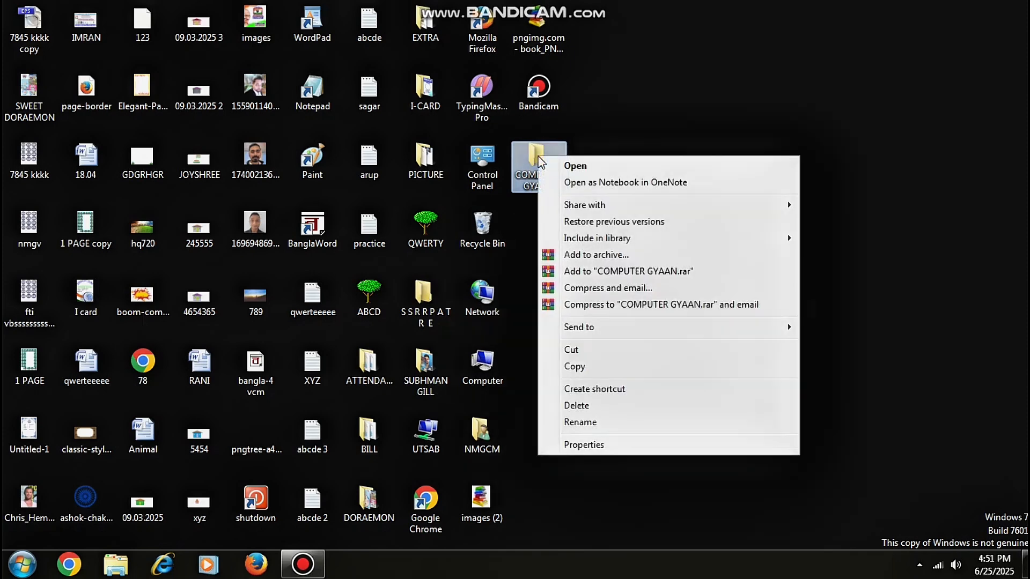
{"action": "left_click", "coordinate": [580, 423]}
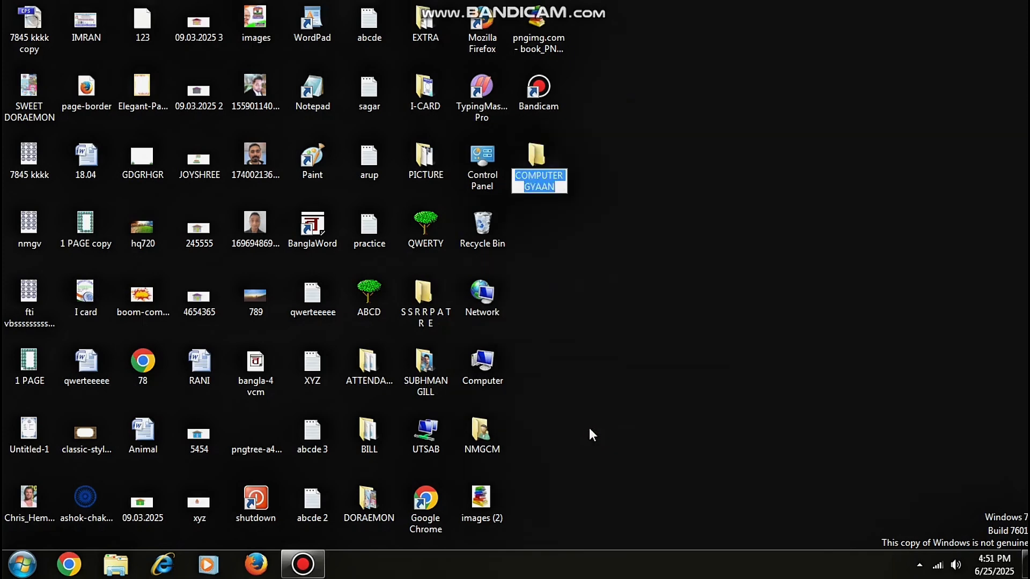
{"action": "key", "text": "BackSpace"}
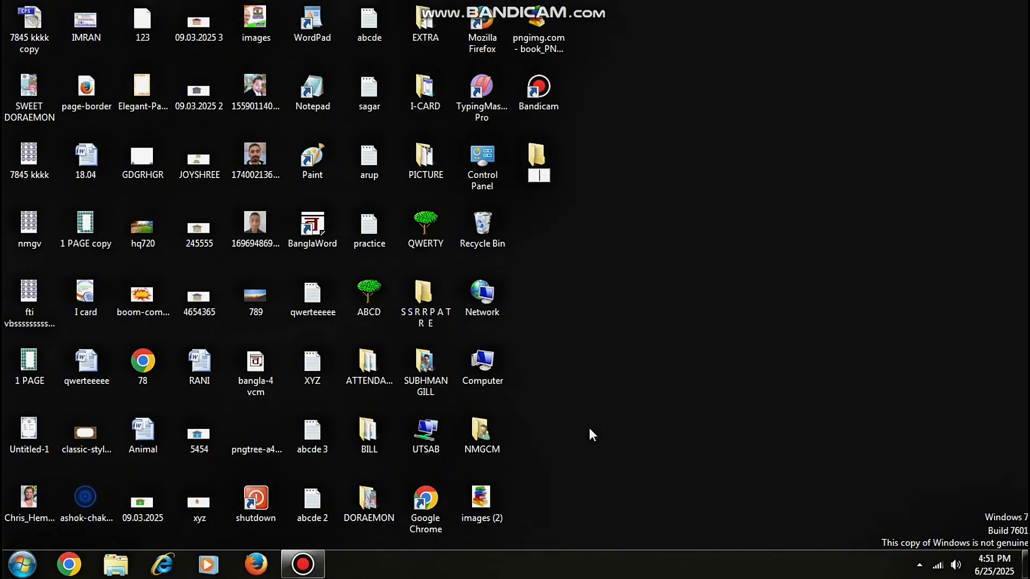
{"action": "type", "text": "BANGLA"}
{"action": "key", "text": "Return"}
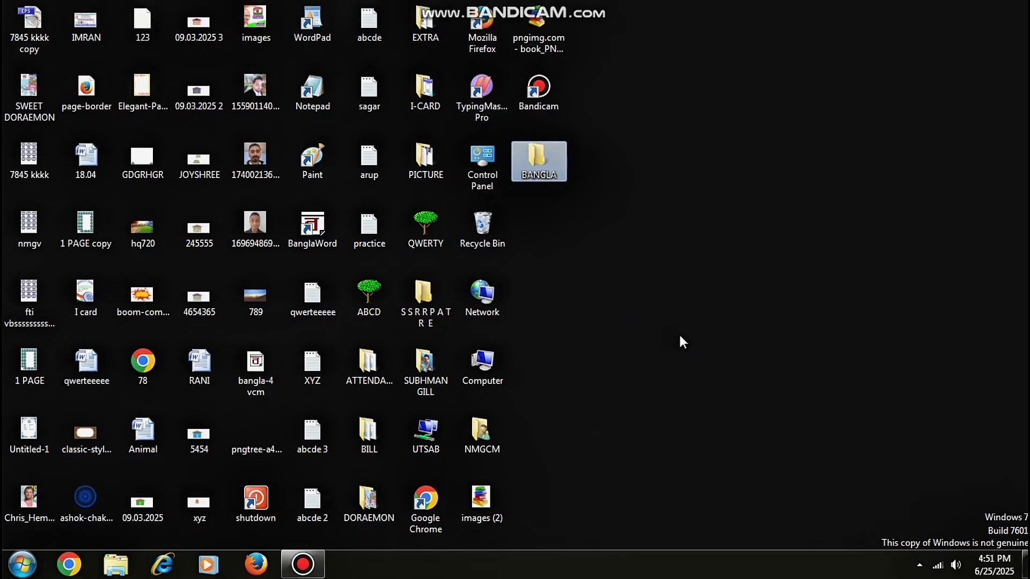
Try to rename the BANGLA folder as QWERTY and decline merging it with the existing folder.
{"action": "left_click", "coordinate": [546, 157]}
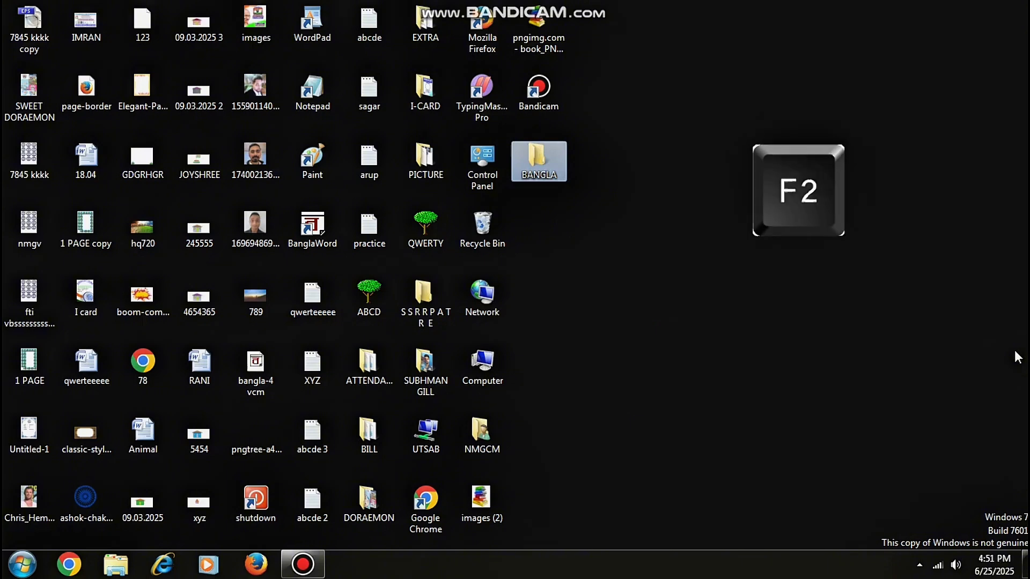
{"action": "key", "text": "F2"}
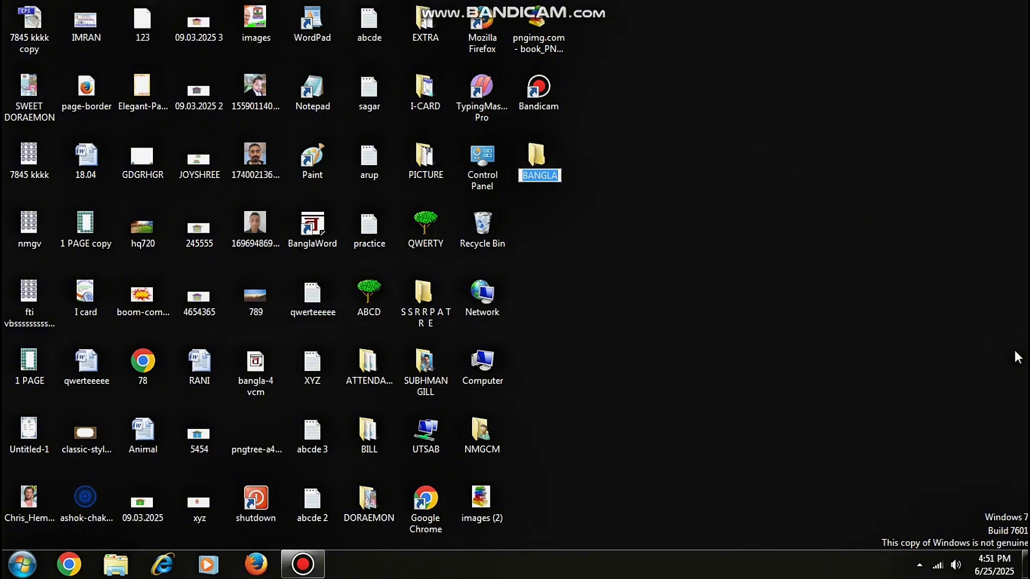
{"action": "type", "text": "QWERTY"}
{"action": "key", "text": "Return"}
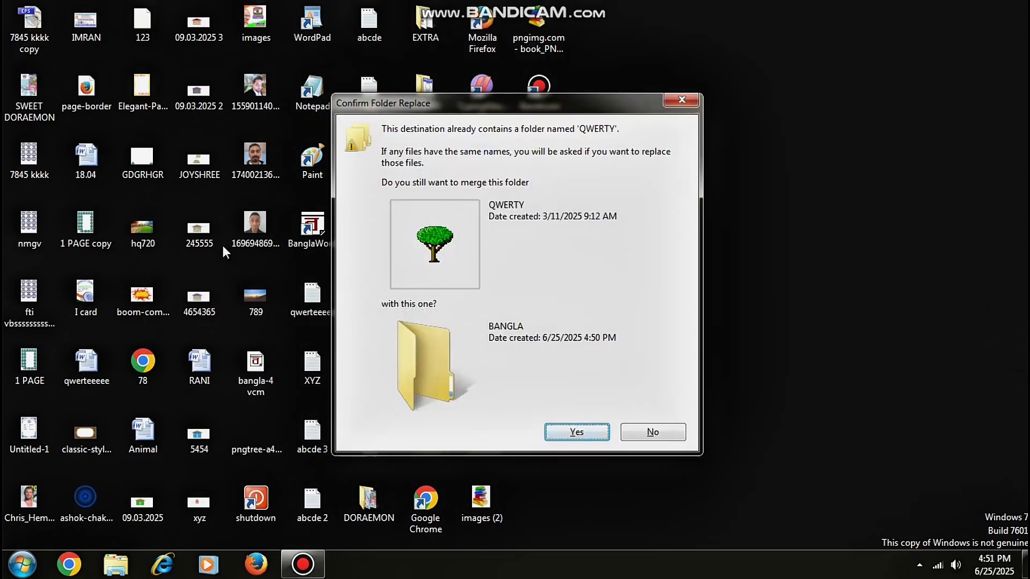
{"action": "left_click", "coordinate": [690, 102]}
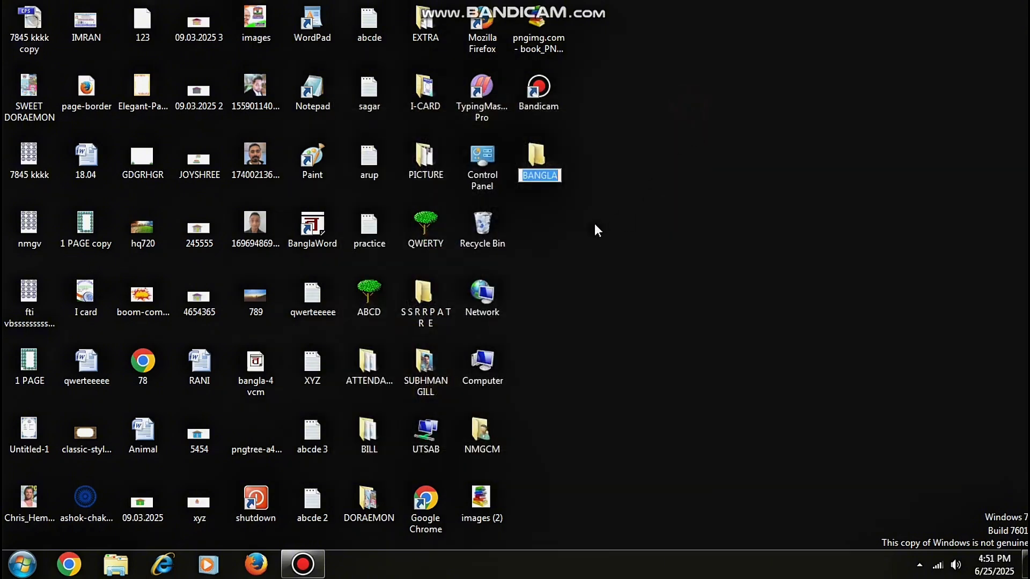
Rename the BANGLA folder on the desktop as ABCDEFGH.
{"action": "type", "text": "ABCDEFGH"}
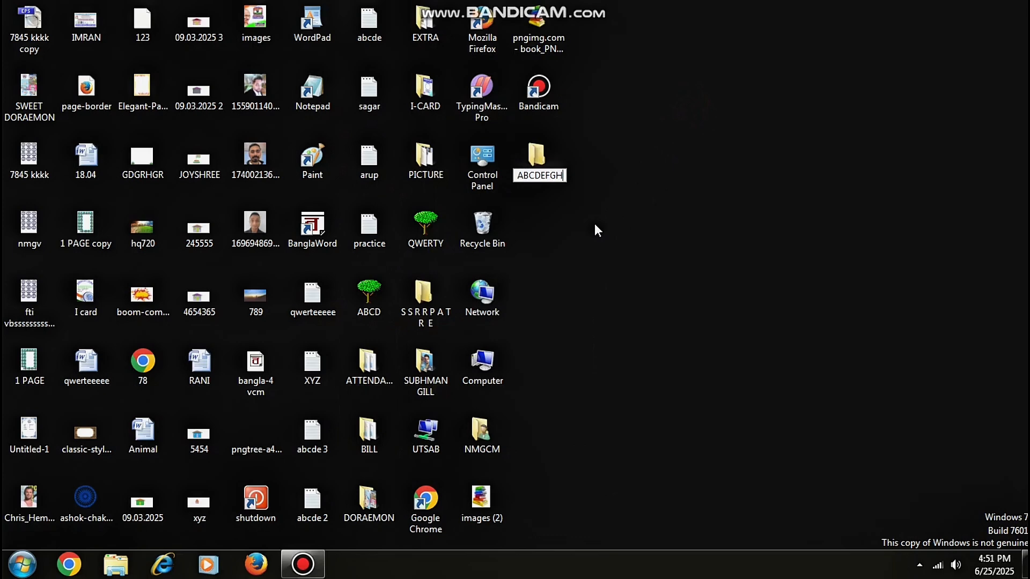
{"action": "key", "text": "Return"}
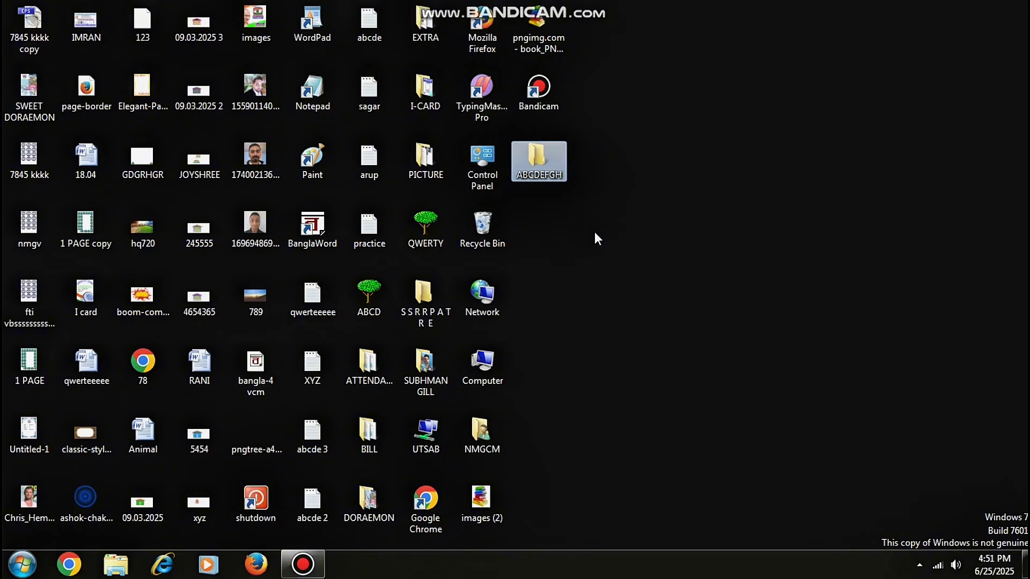
Delete the ABCDEFGH folder from the desktop by moving it to the Recycle Bin.
{"action": "right_click", "coordinate": [541, 155]}
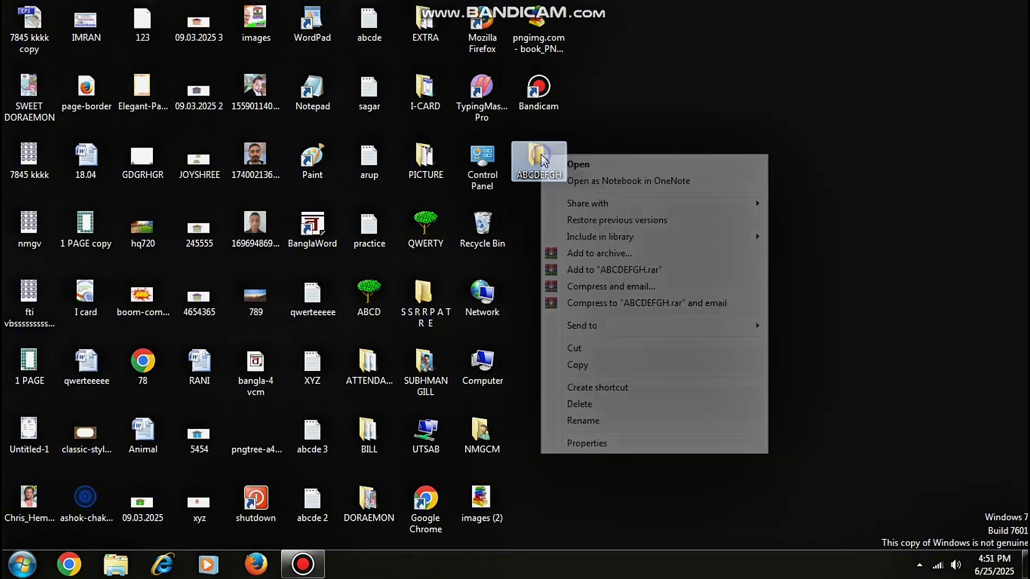
{"action": "left_click", "coordinate": [590, 403]}
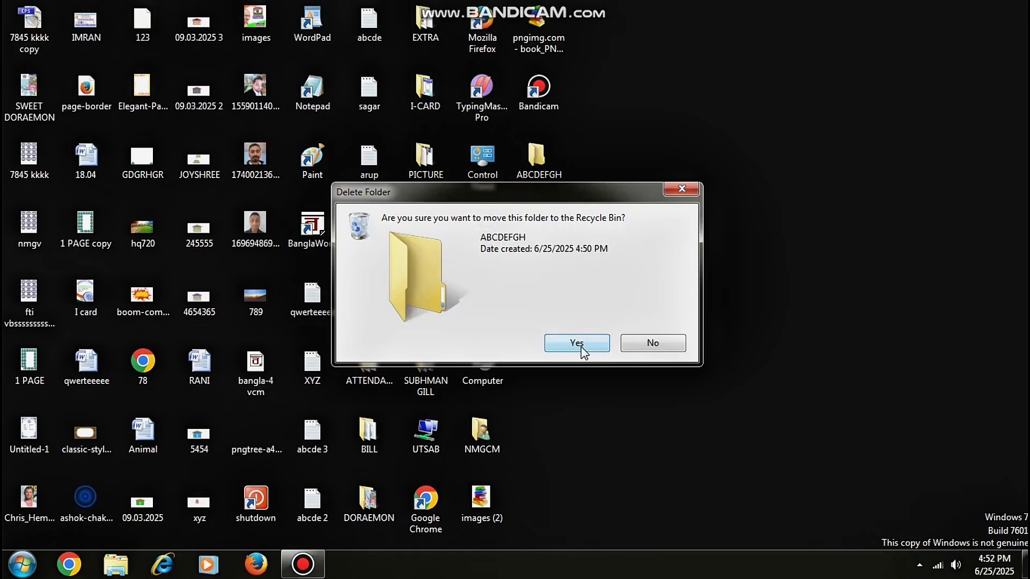
{"action": "left_click", "coordinate": [582, 347]}
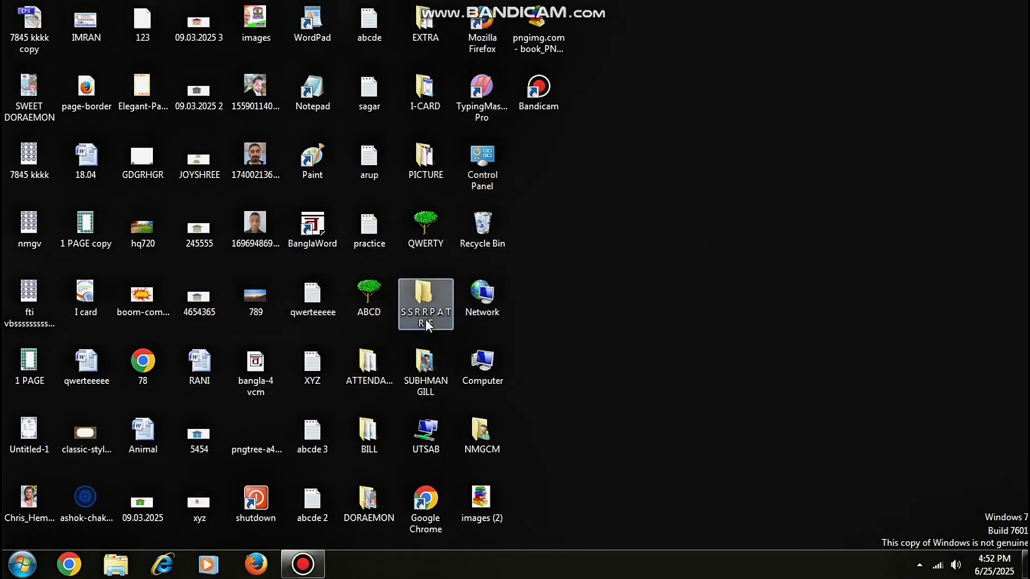
Delete the S S R R P A T R E folder from the desktop, sending it to the Recycle Bin.
{"action": "left_click", "coordinate": [420, 293]}
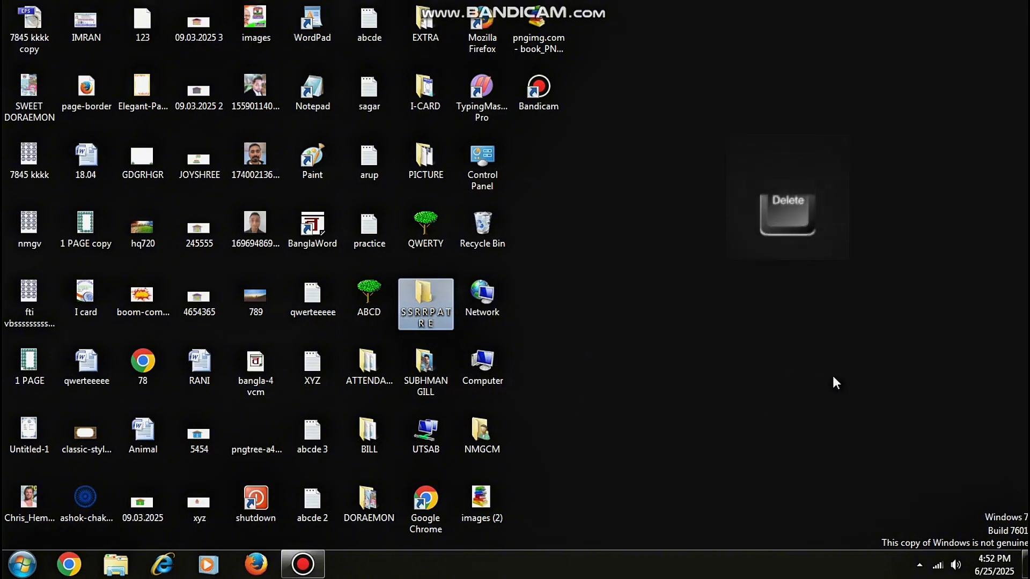
{"action": "key", "text": "Delete"}
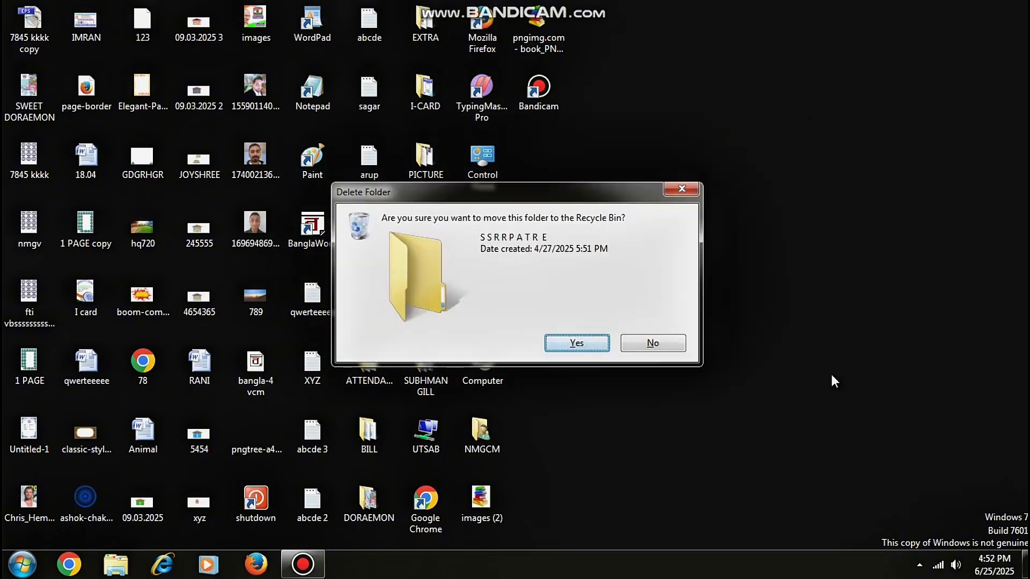
{"action": "key", "text": "Return"}
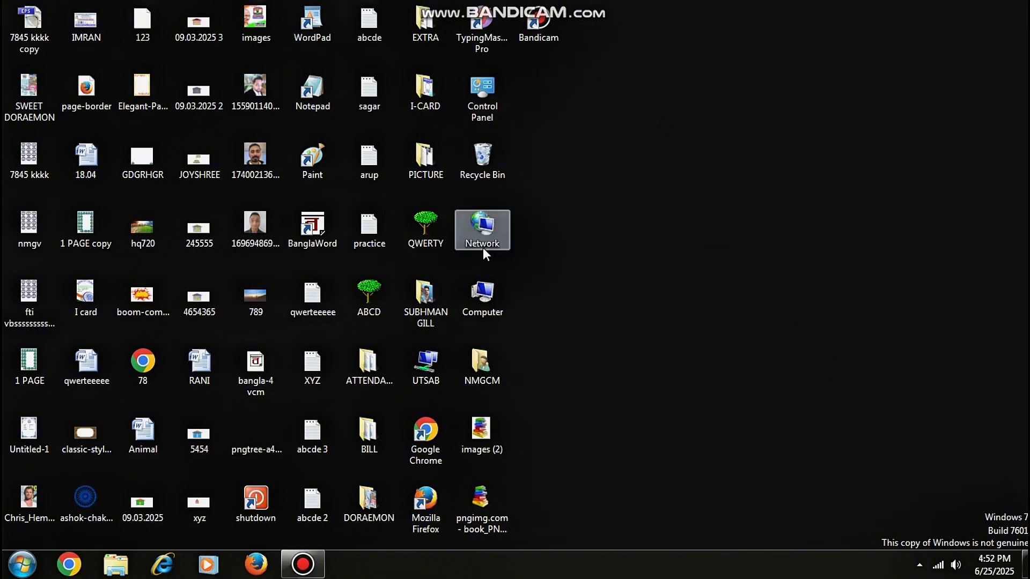
Open the Recycle Bin and widen its file list by narrowing the preview area.
{"action": "left_click", "coordinate": [494, 173]}
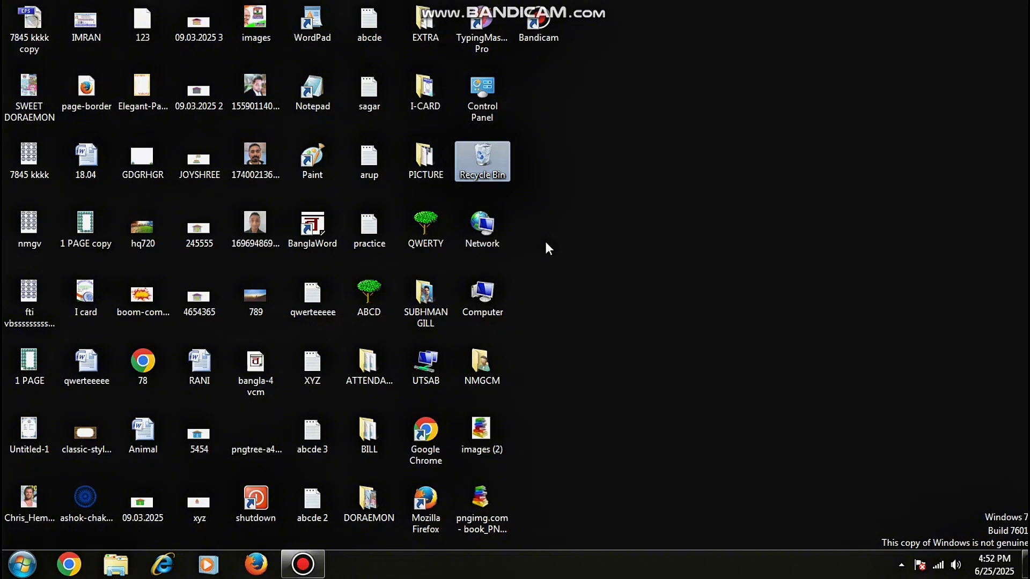
{"action": "double_click", "coordinate": [488, 163]}
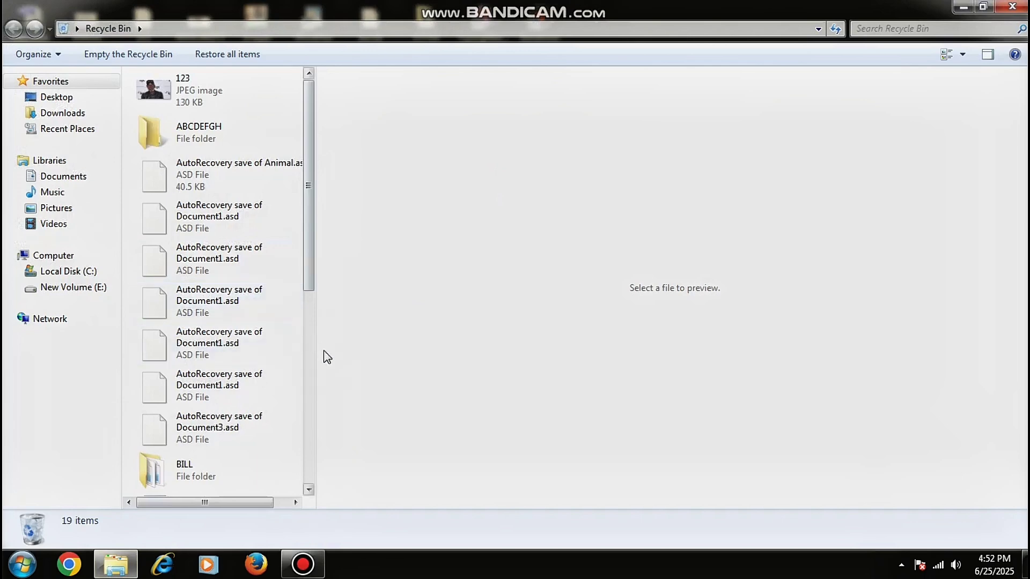
{"action": "left_click_drag", "start_coordinate": [314, 359], "coordinate": [843, 394]}
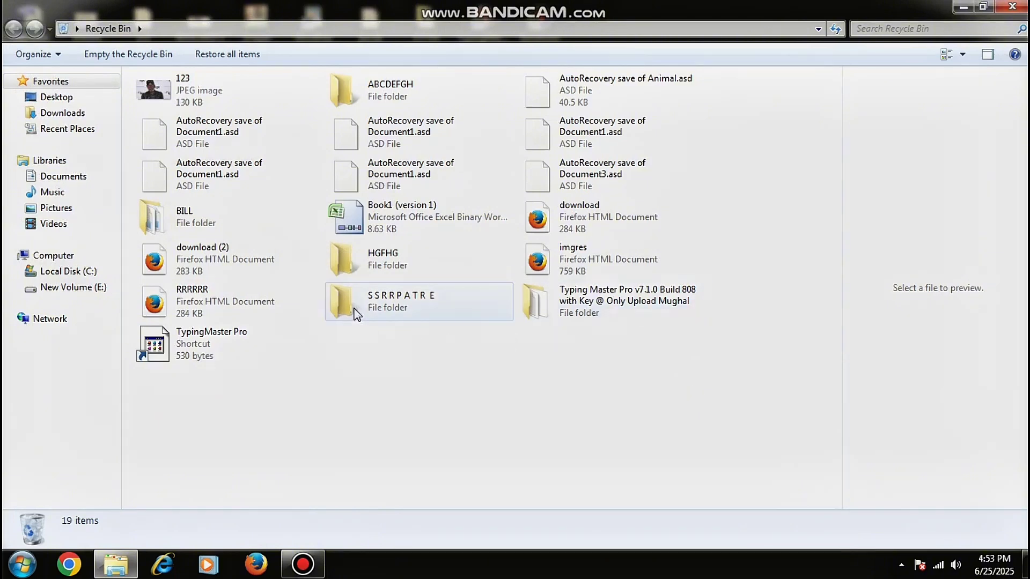
Restore the deleted S S R R P A T R E folder to the desktop and close the Recycle Bin.
{"action": "left_click", "coordinate": [382, 314]}
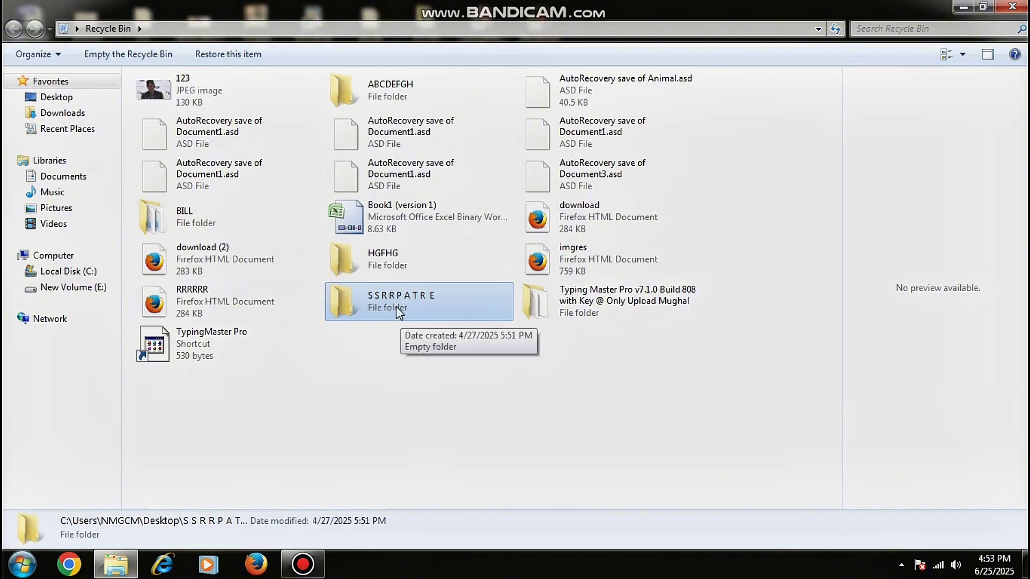
{"action": "right_click", "coordinate": [395, 307]}
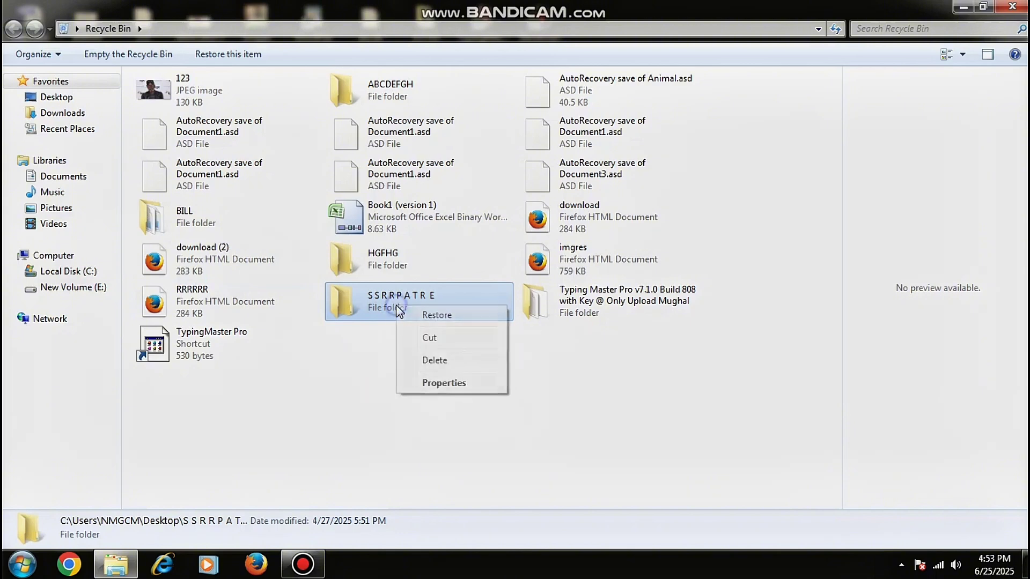
{"action": "left_click", "coordinate": [448, 319]}
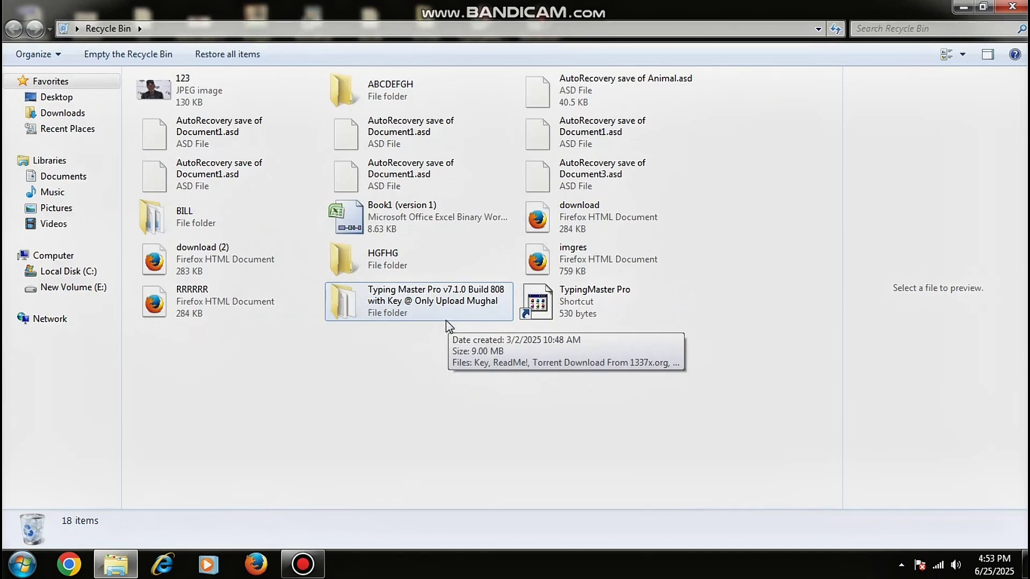
{"action": "left_click", "coordinate": [1012, 6]}
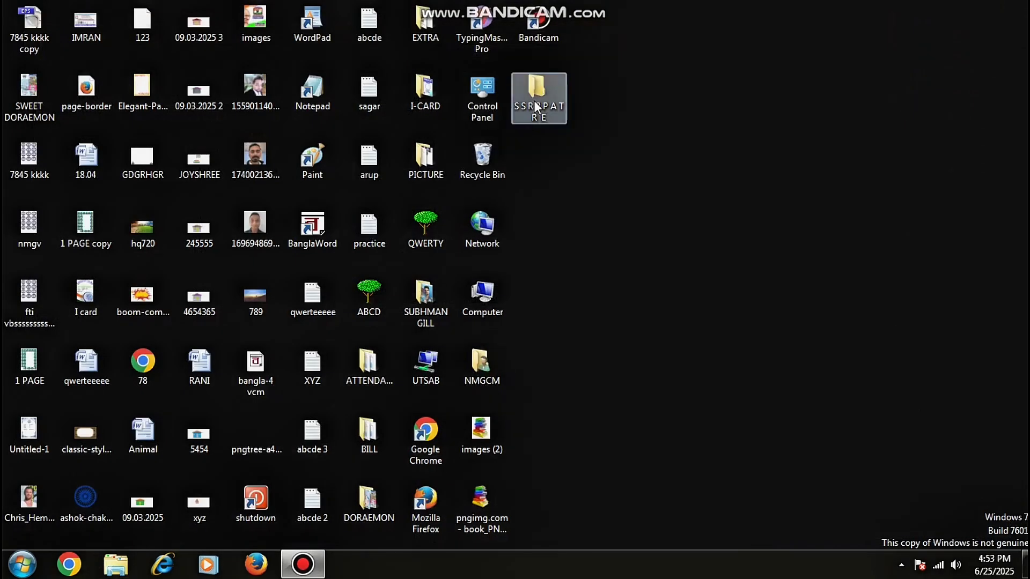
{"action": "left_click", "coordinate": [539, 107]}
{"action": "left_click", "coordinate": [643, 390]}
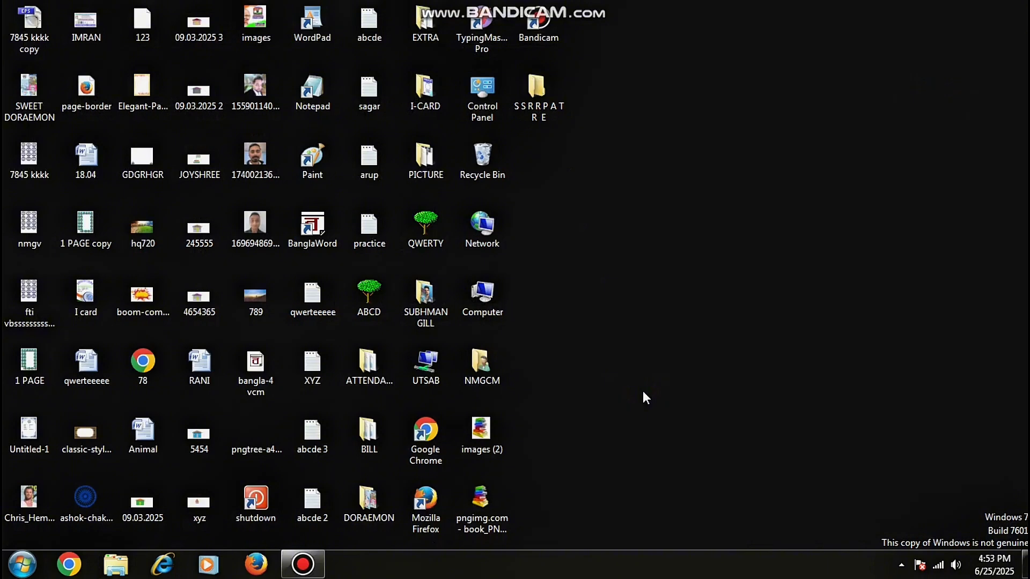
Create a new folder on the desktop and name it HFKDSJHF.
{"action": "right_click", "coordinate": [582, 151]}
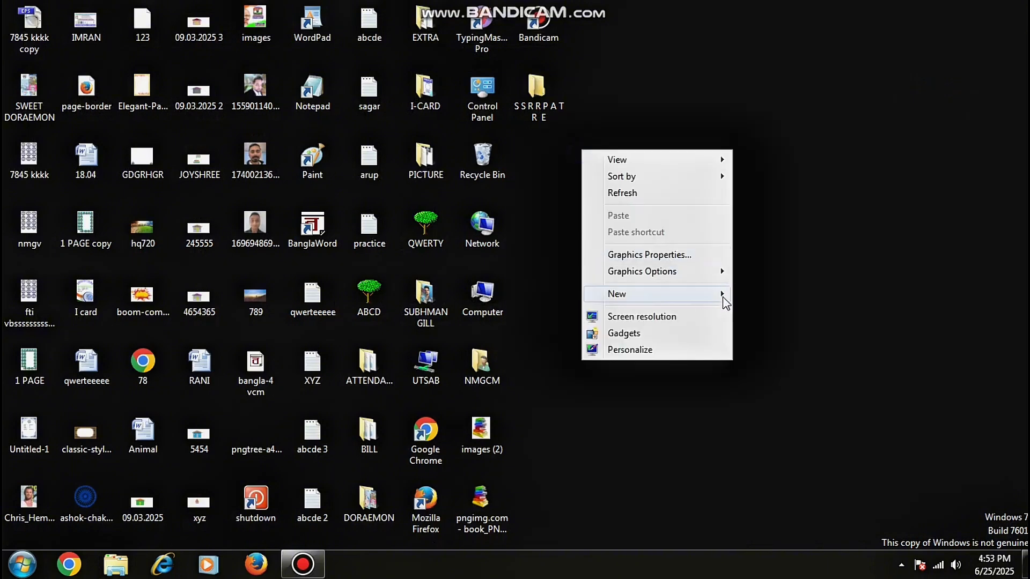
{"action": "mouse_move", "coordinate": [725, 300]}
{"action": "left_click", "coordinate": [776, 295]}
{"action": "type", "text": "HFKDSJHF"}
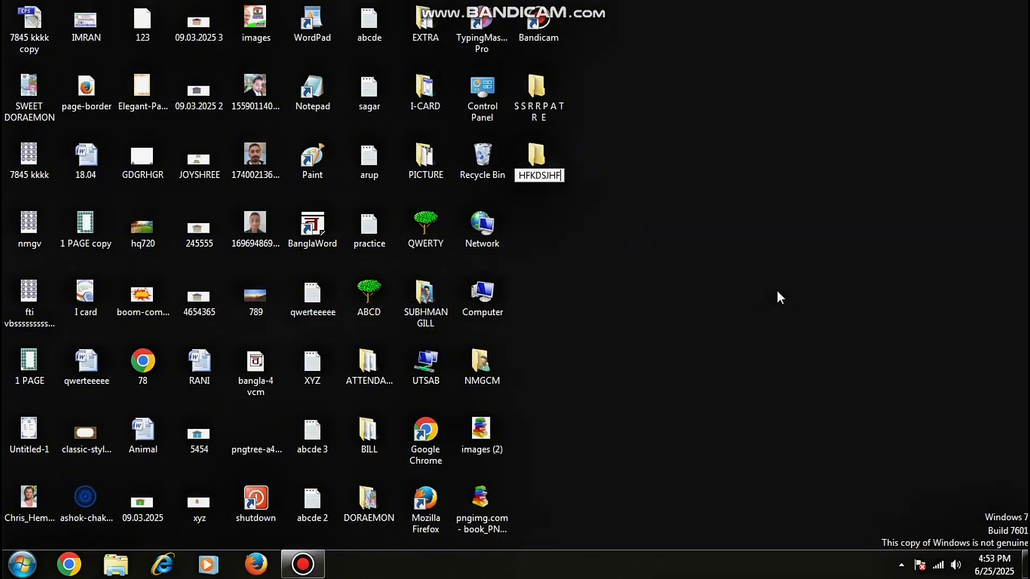
{"action": "key", "text": "Return"}
{"action": "right_click", "coordinate": [777, 291]}
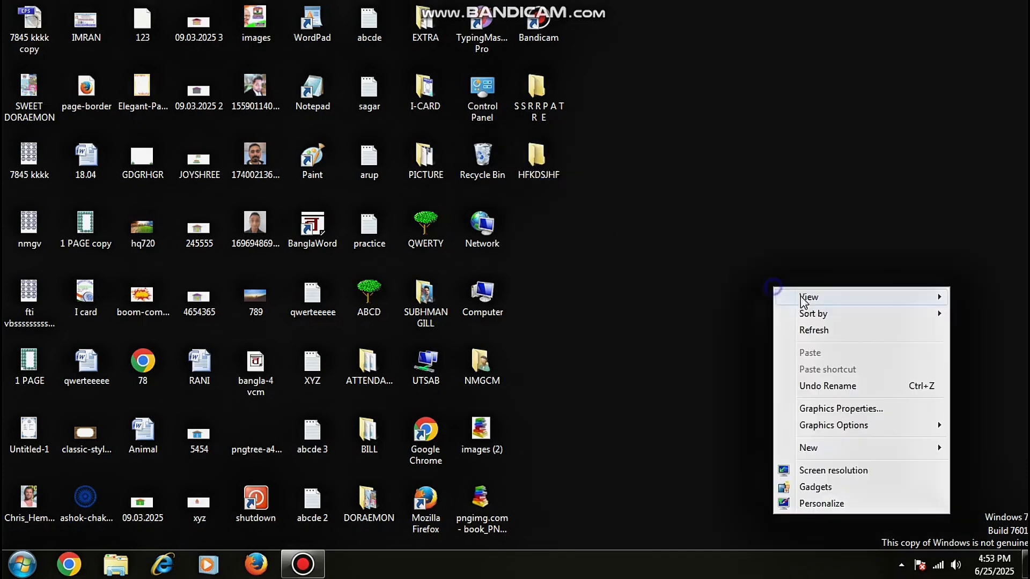
{"action": "mouse_move", "coordinate": [815, 447]}
{"action": "left_click", "coordinate": [655, 197]}
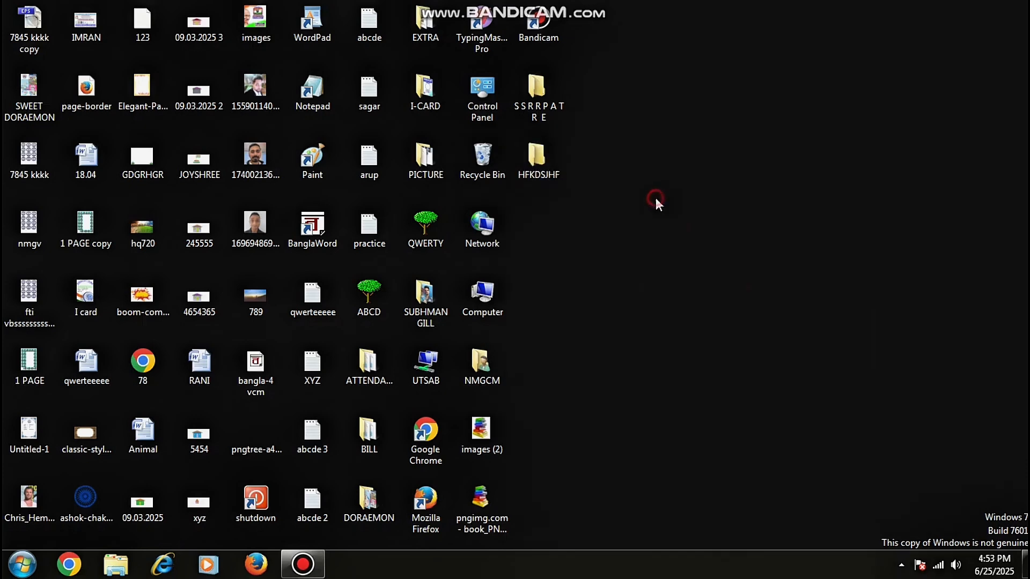
Create another new folder on the desktop and name it DSMFDSJF.
{"action": "right_click", "coordinate": [682, 306]}
{"action": "left_click", "coordinate": [760, 464]}
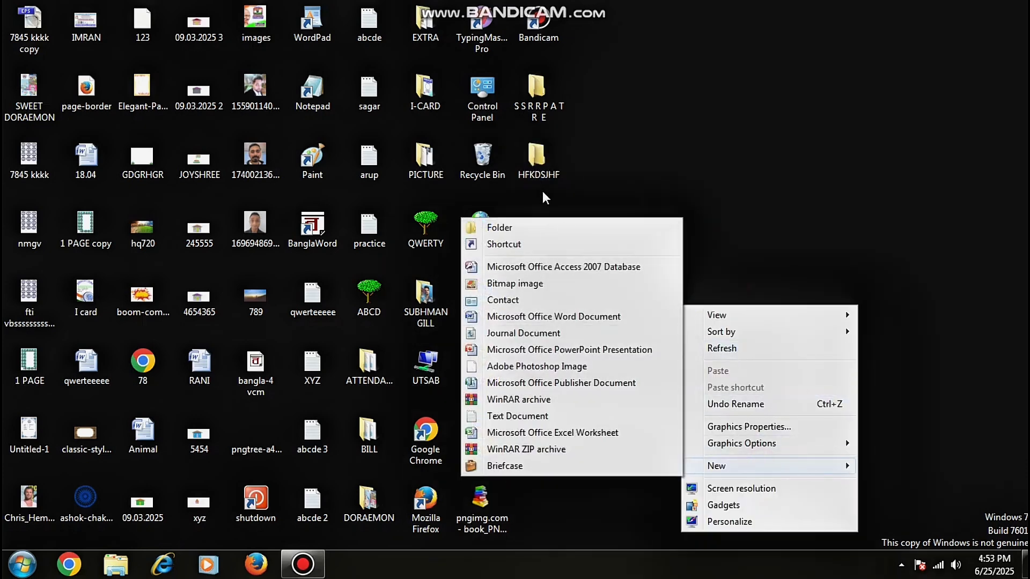
{"action": "left_click", "coordinate": [540, 227]}
{"action": "type", "text": "DSMFDSJF"}
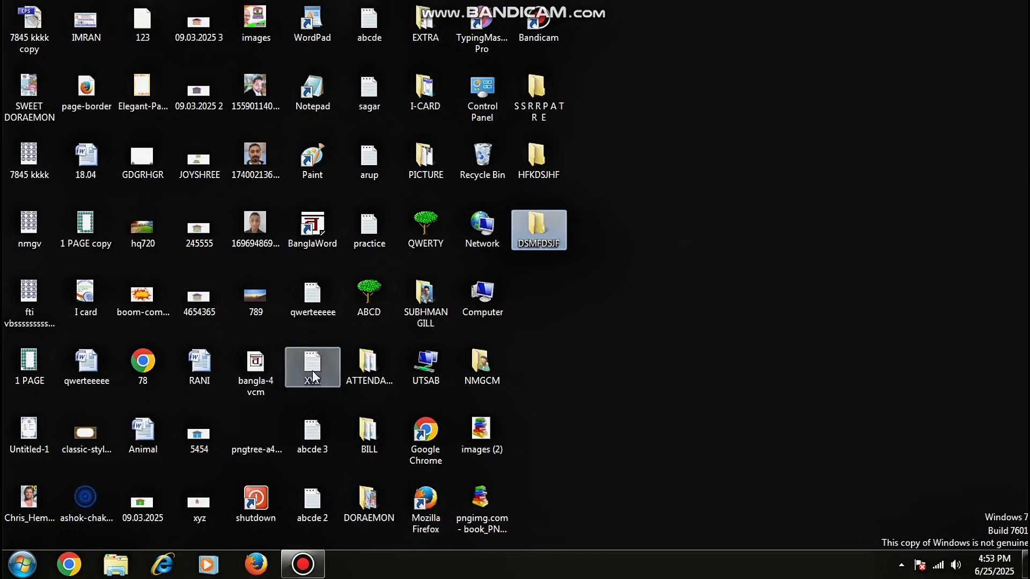
Open the icon selection for the DSMFDSJF desktop folder through its customization properties.
{"action": "left_click", "coordinate": [369, 294]}
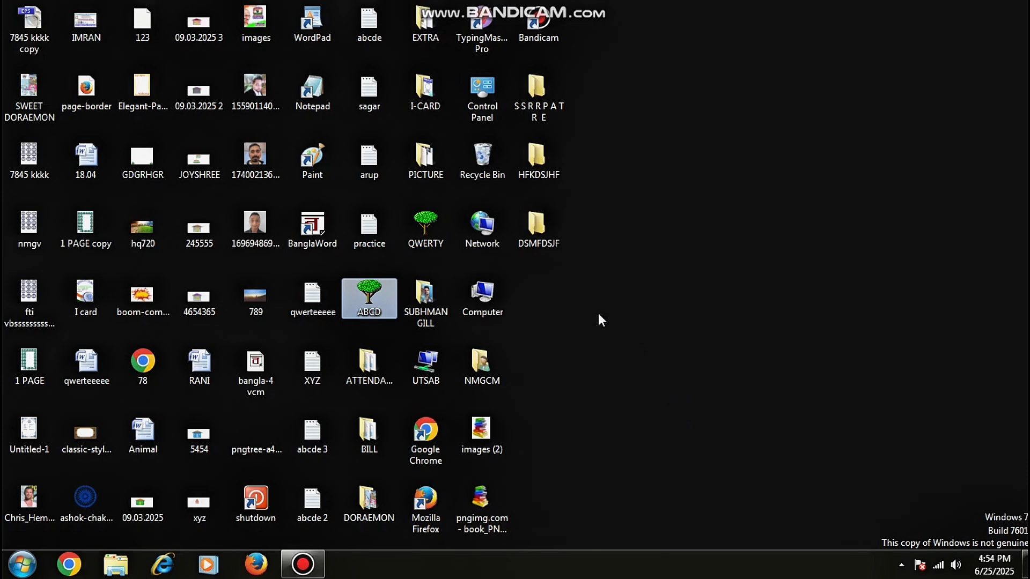
{"action": "left_click", "coordinate": [537, 226]}
{"action": "right_click", "coordinate": [536, 227]}
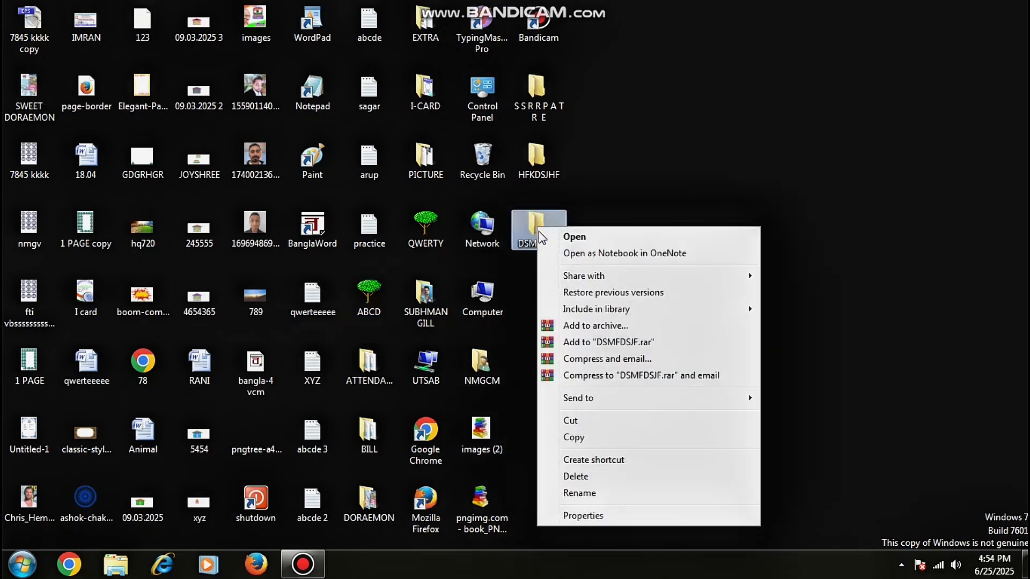
{"action": "left_click", "coordinate": [577, 518]}
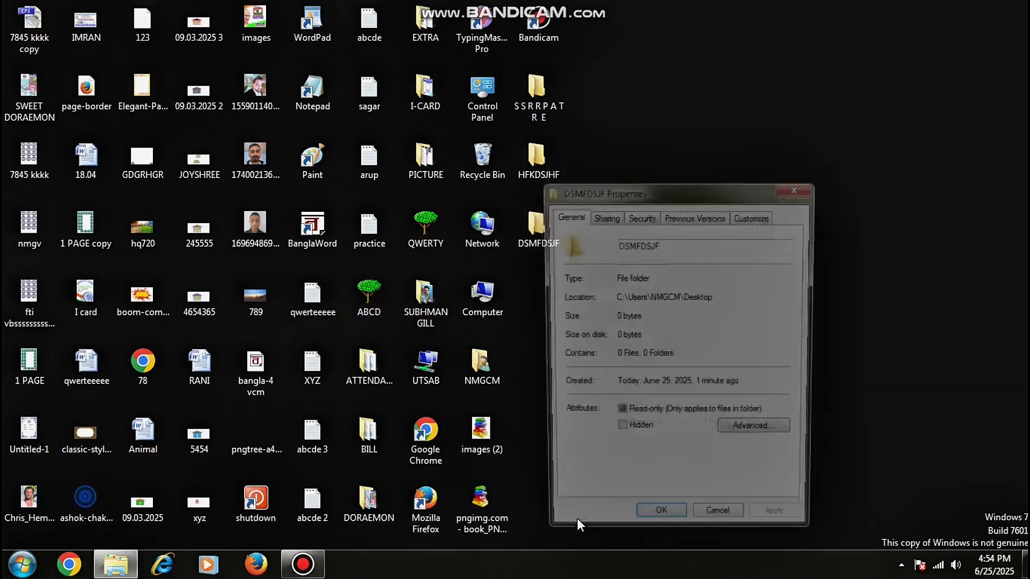
{"action": "left_click", "coordinate": [759, 221]}
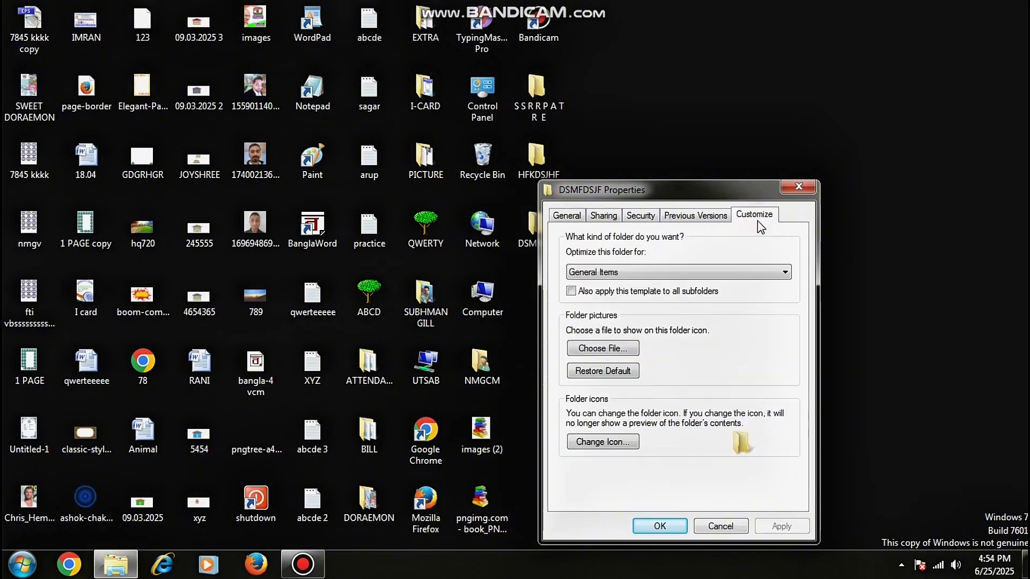
{"action": "left_click", "coordinate": [623, 443]}
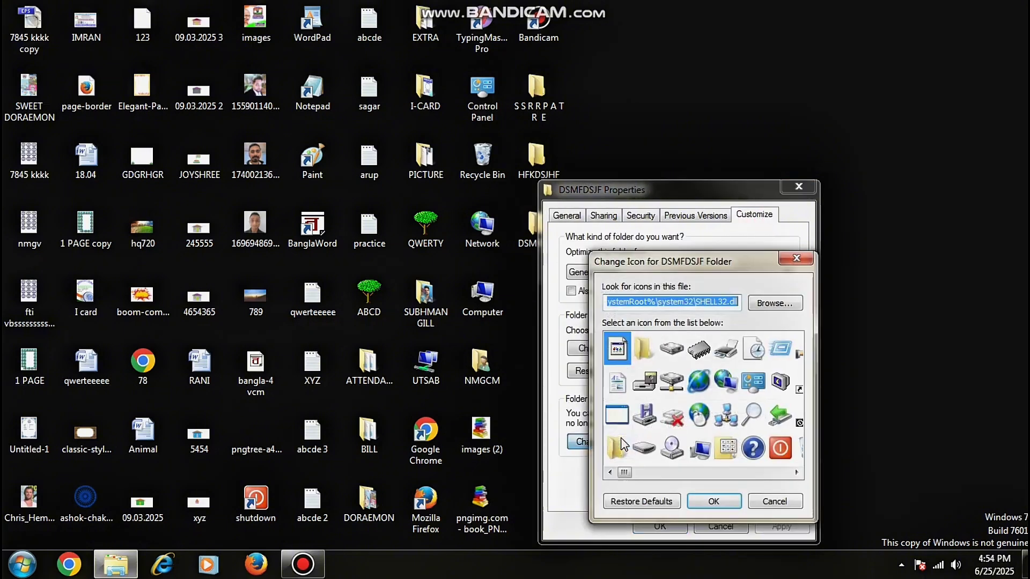
Set the DSMFDSJF folder's icon to the orange key from SHELL32.dll, then apply the change and close its properties.
{"action": "left_click", "coordinate": [797, 471]}
{"action": "left_click", "coordinate": [797, 472]}
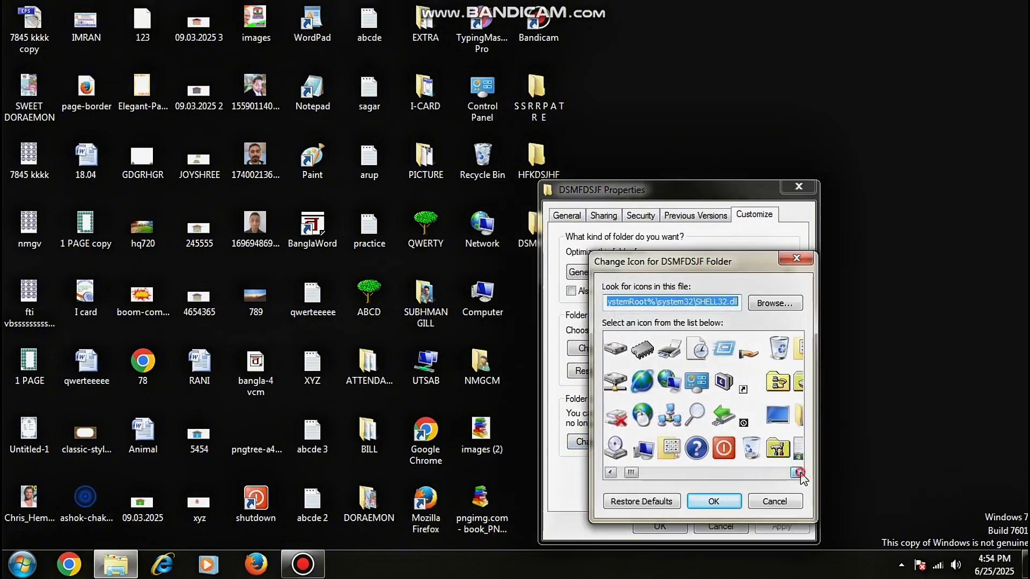
{"action": "left_click", "coordinate": [797, 471]}
{"action": "left_click", "coordinate": [797, 472]}
{"action": "left_click", "coordinate": [797, 471]}
{"action": "left_click", "coordinate": [797, 472]}
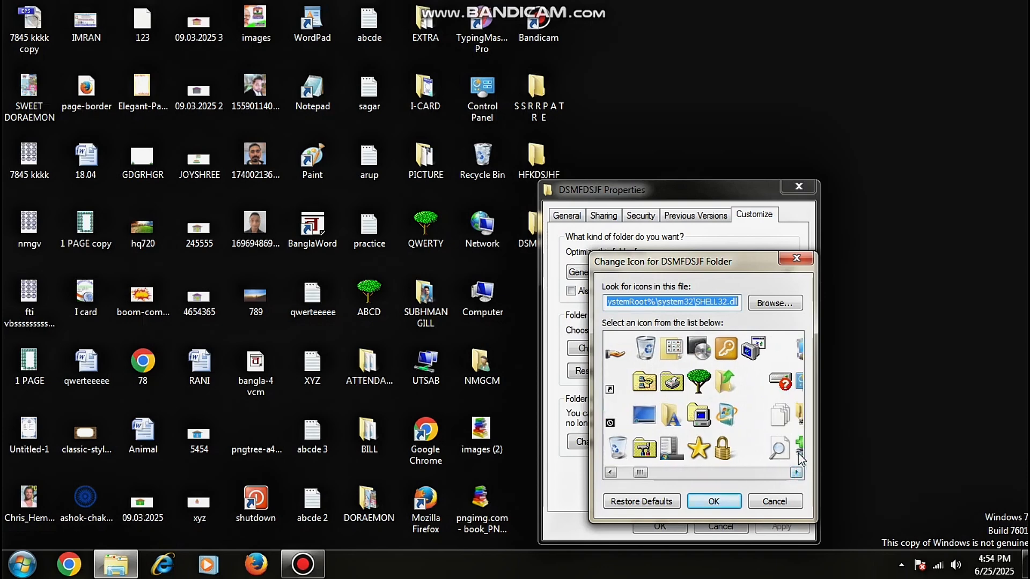
{"action": "left_click", "coordinate": [728, 354]}
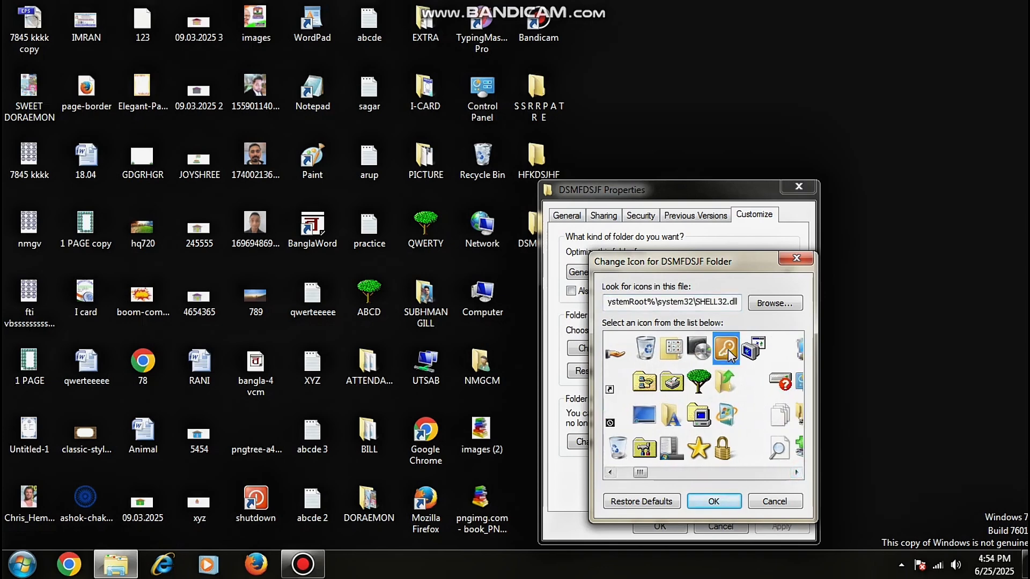
{"action": "left_click", "coordinate": [714, 501]}
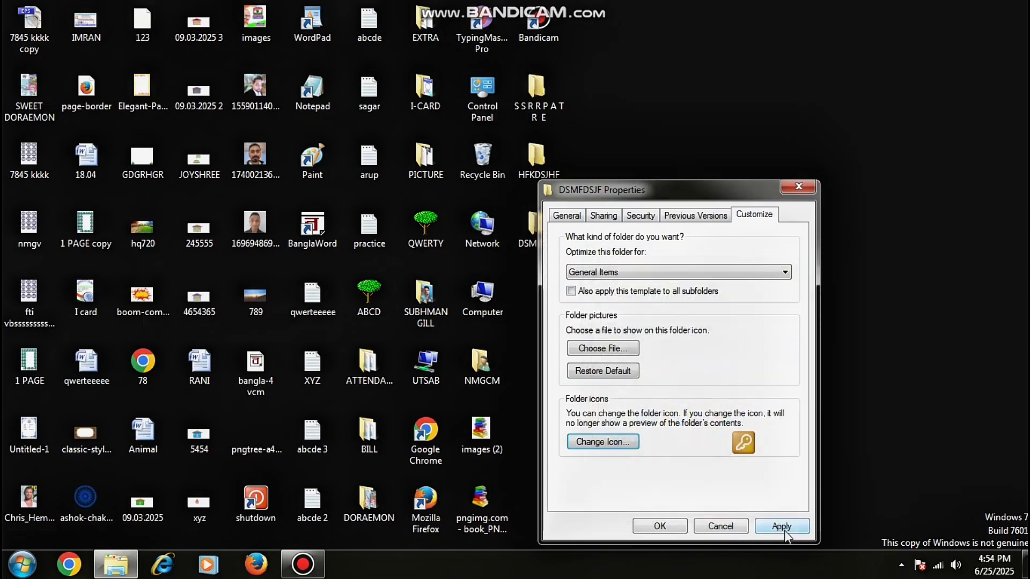
{"action": "left_click", "coordinate": [784, 531]}
{"action": "left_click", "coordinate": [657, 525]}
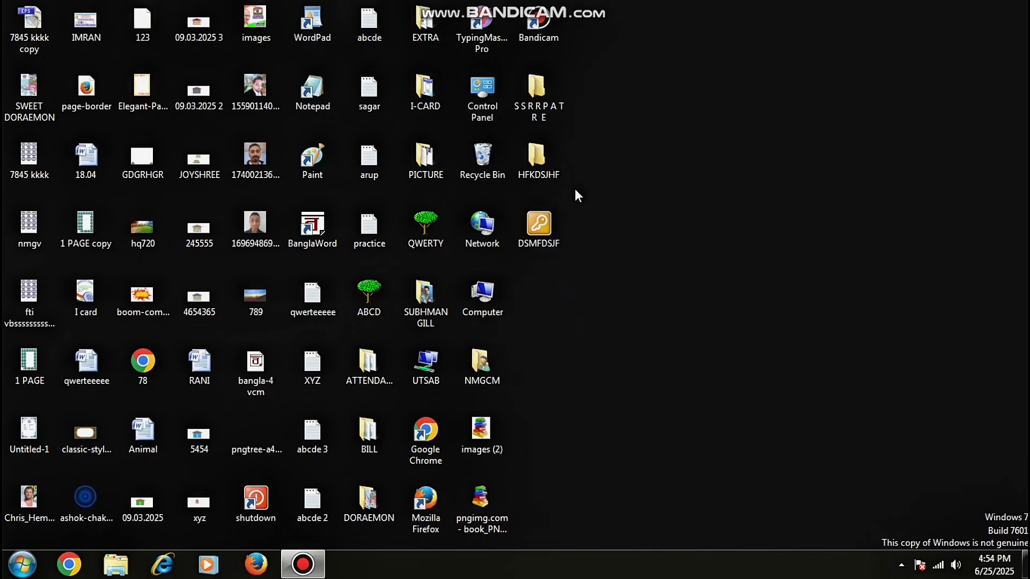
{"action": "double_click", "coordinate": [546, 156]}
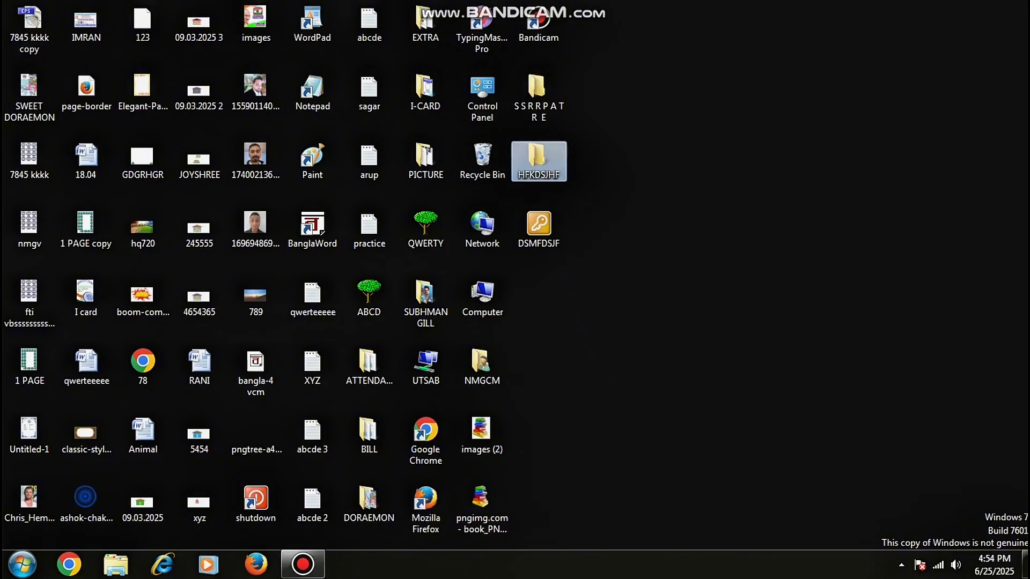
{"action": "key", "text": "Delete"}
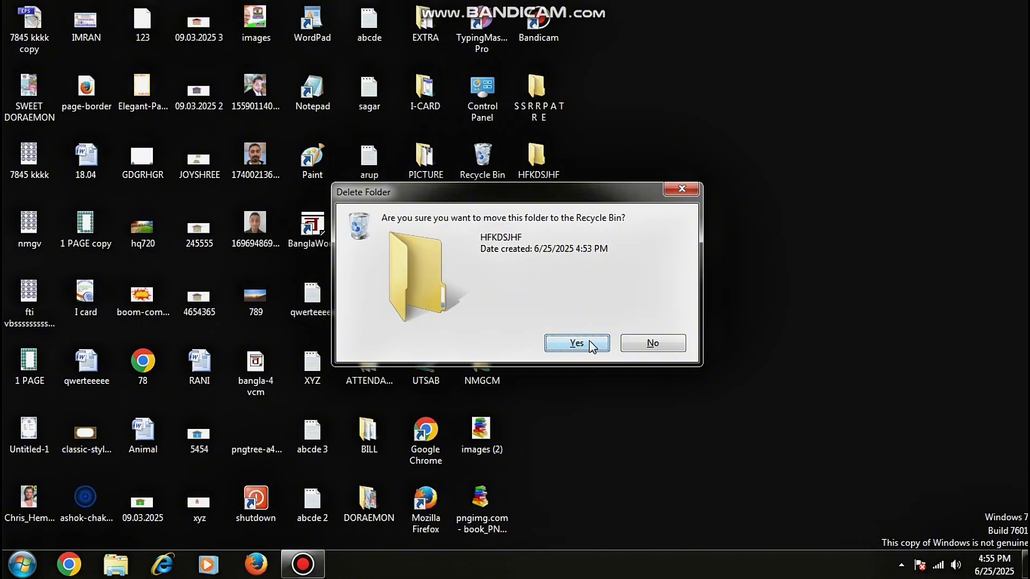
{"action": "left_click", "coordinate": [691, 188]}
{"action": "left_click", "coordinate": [687, 199]}
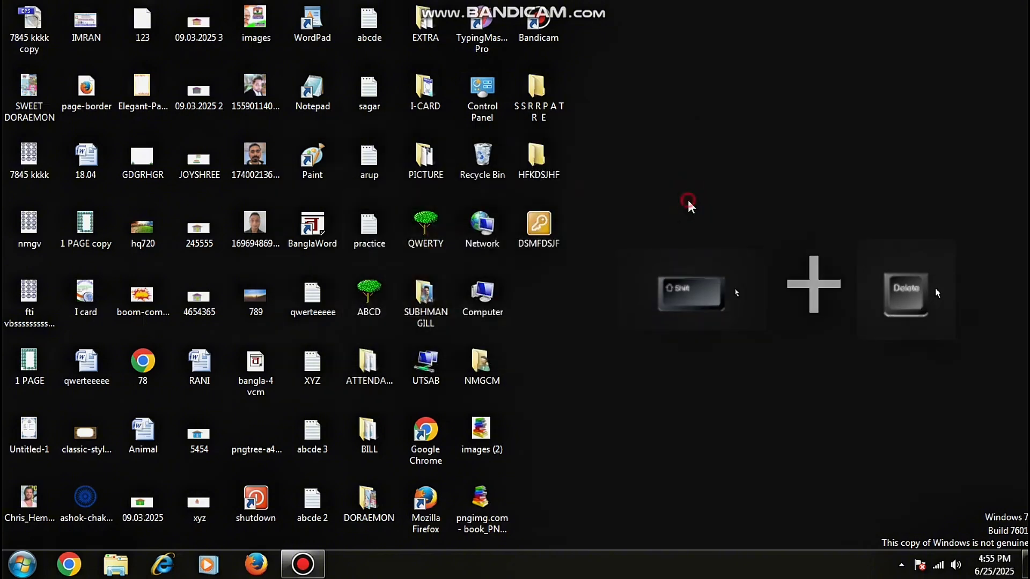
Permanently delete the HFKDSJHF folder from the desktop, bypassing the Recycle Bin.
{"action": "left_click", "coordinate": [525, 163]}
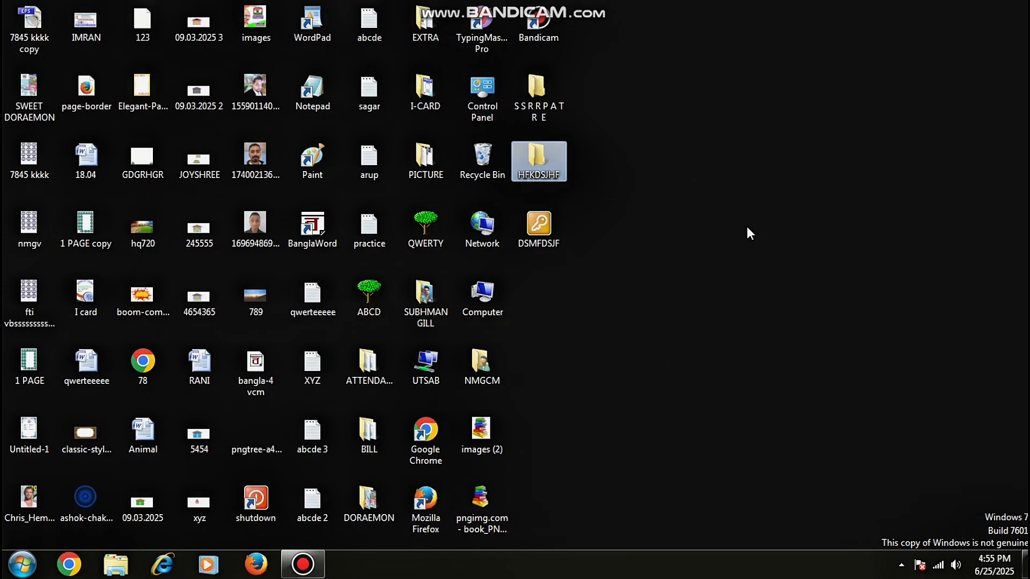
{"action": "key", "text": "shift+Delete"}
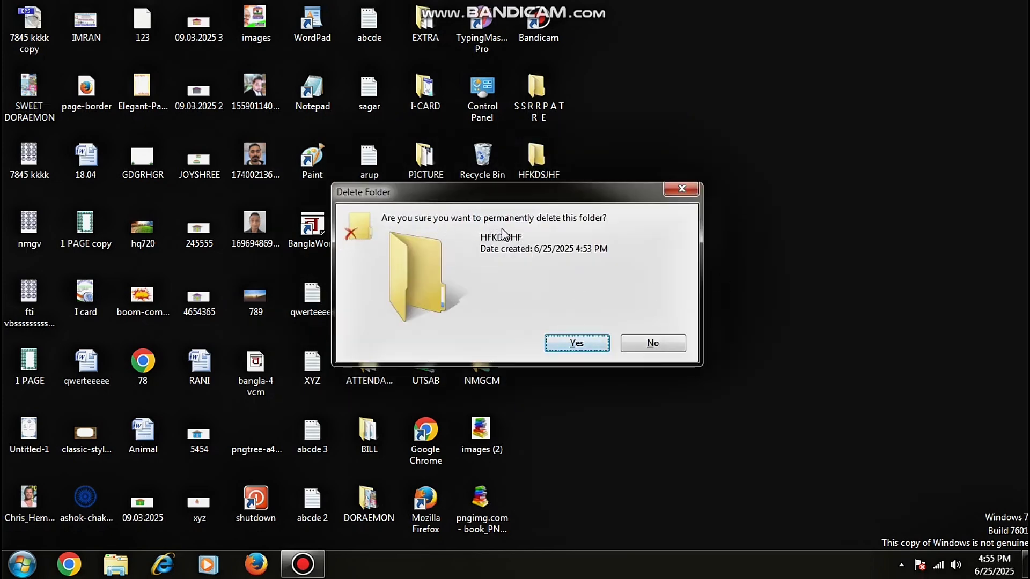
{"action": "left_click", "coordinate": [589, 351]}
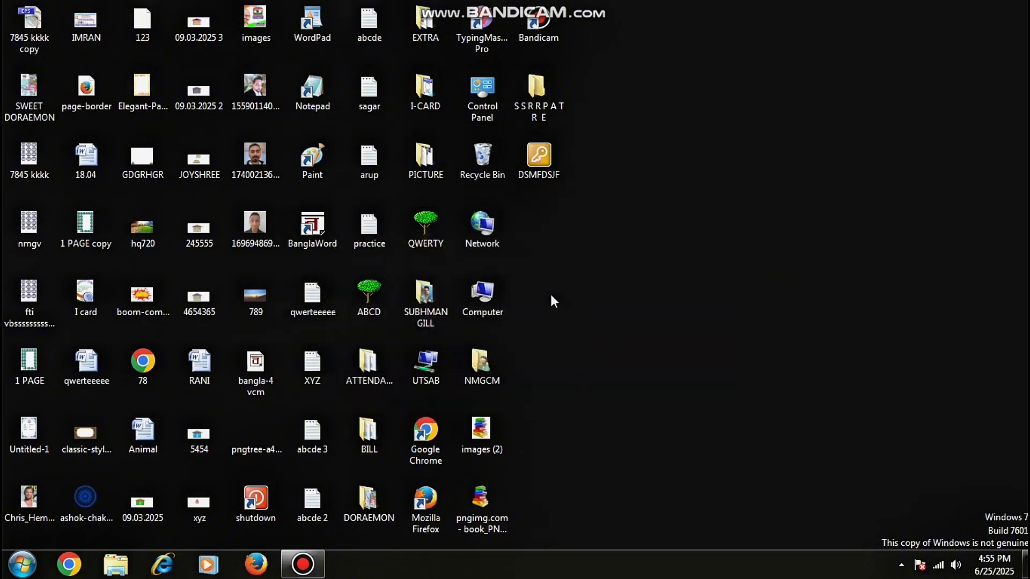
Check the Recycle Bin for the HFKDSJHF folder with its file list widened, and close the window.
{"action": "double_click", "coordinate": [481, 165]}
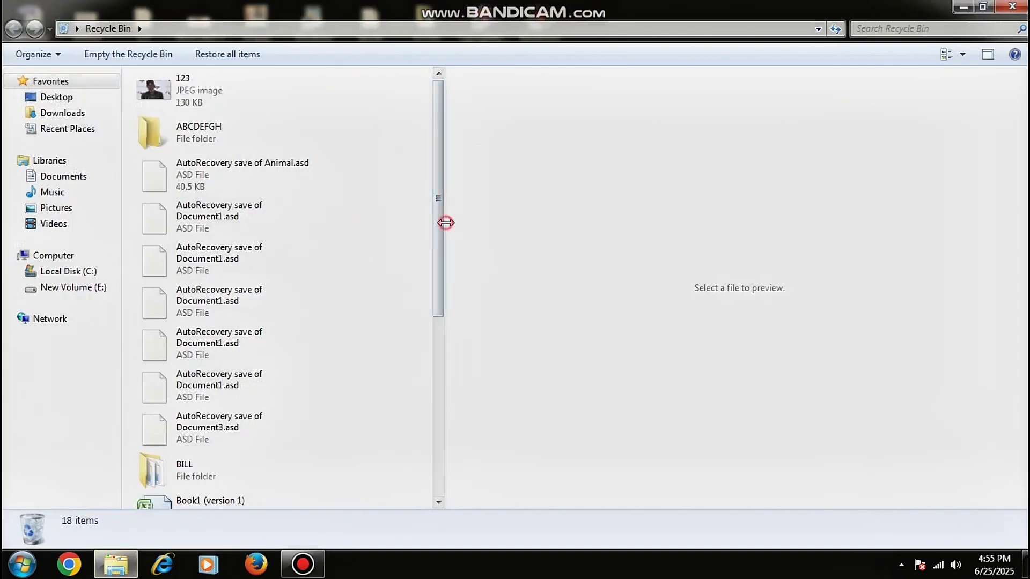
{"action": "left_click_drag", "start_coordinate": [444, 221], "coordinate": [884, 252]}
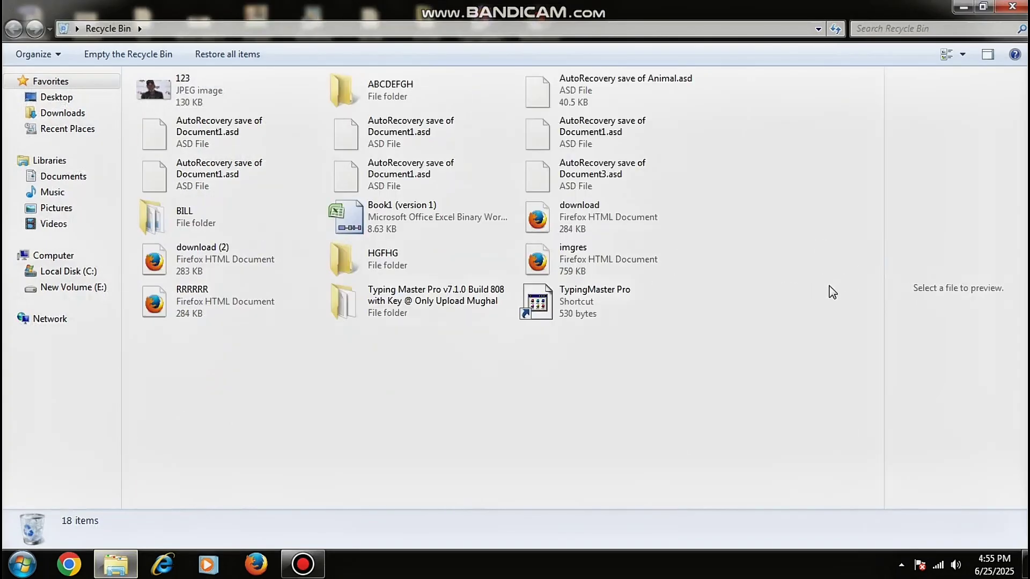
{"action": "left_click", "coordinate": [1012, 6]}
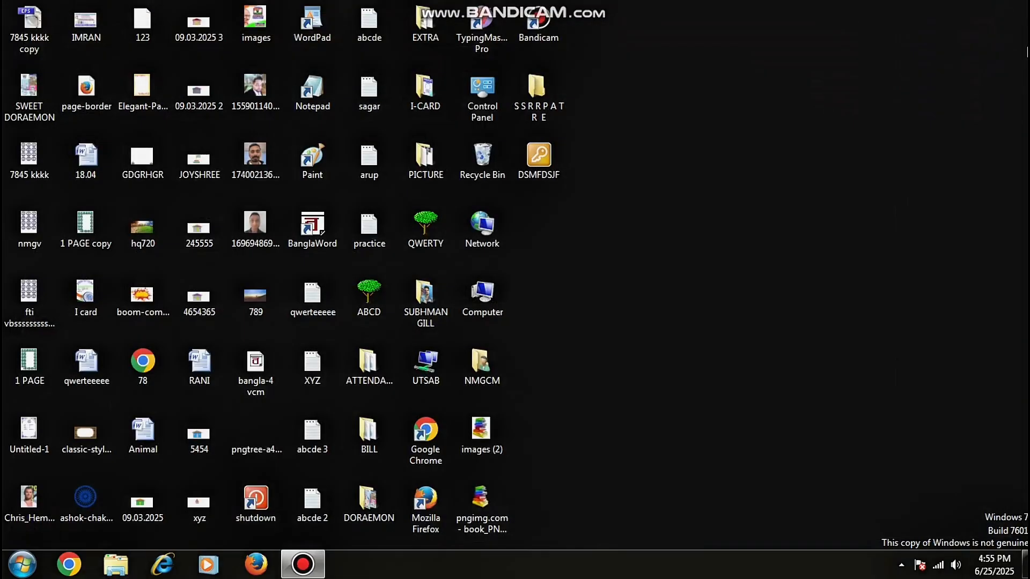